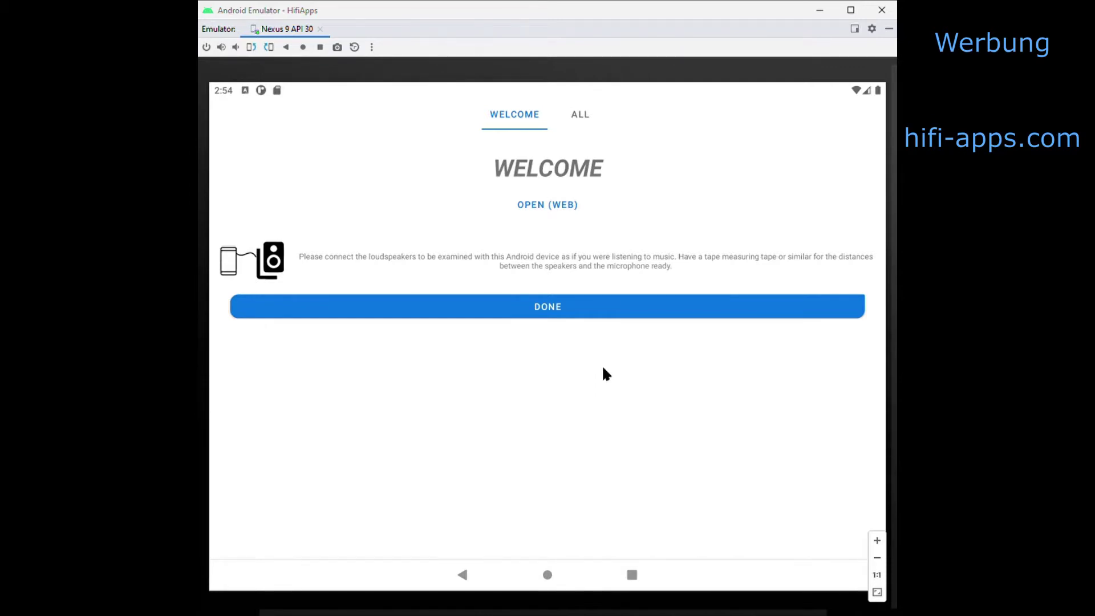
# - Create a new measurement named 2022-10-19_145408 and play its test tone to check the level
pyautogui.click(577, 118)
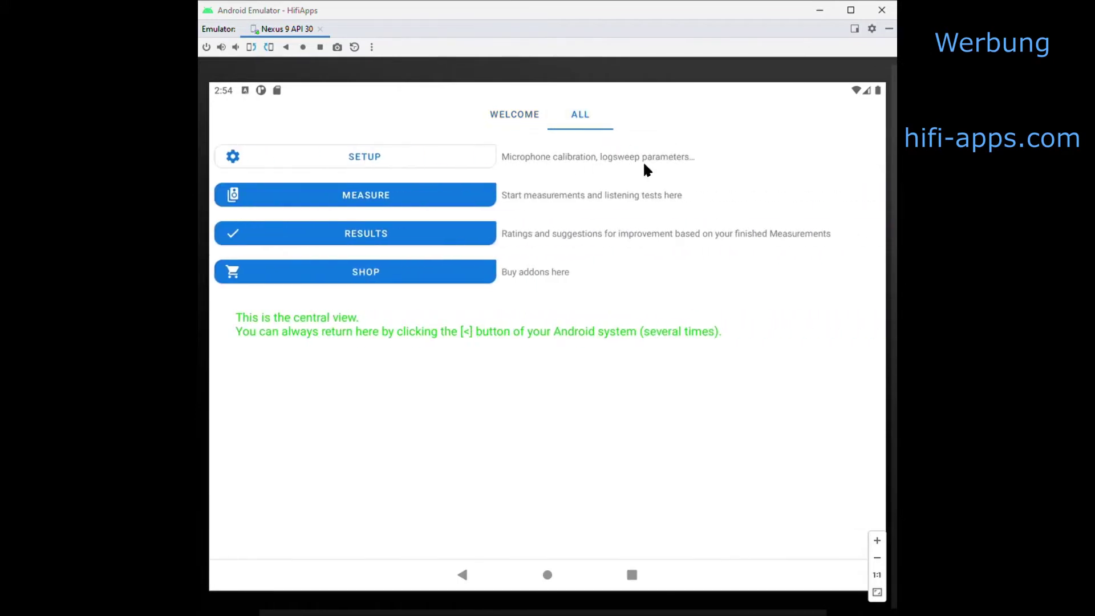
pyautogui.click(421, 204)
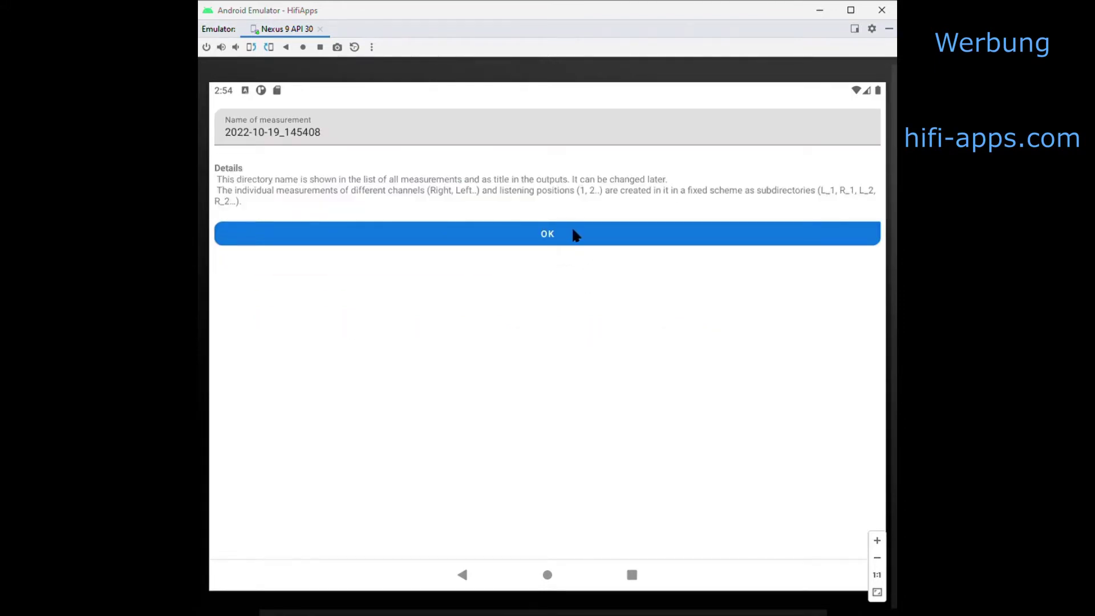
pyautogui.click(576, 235)
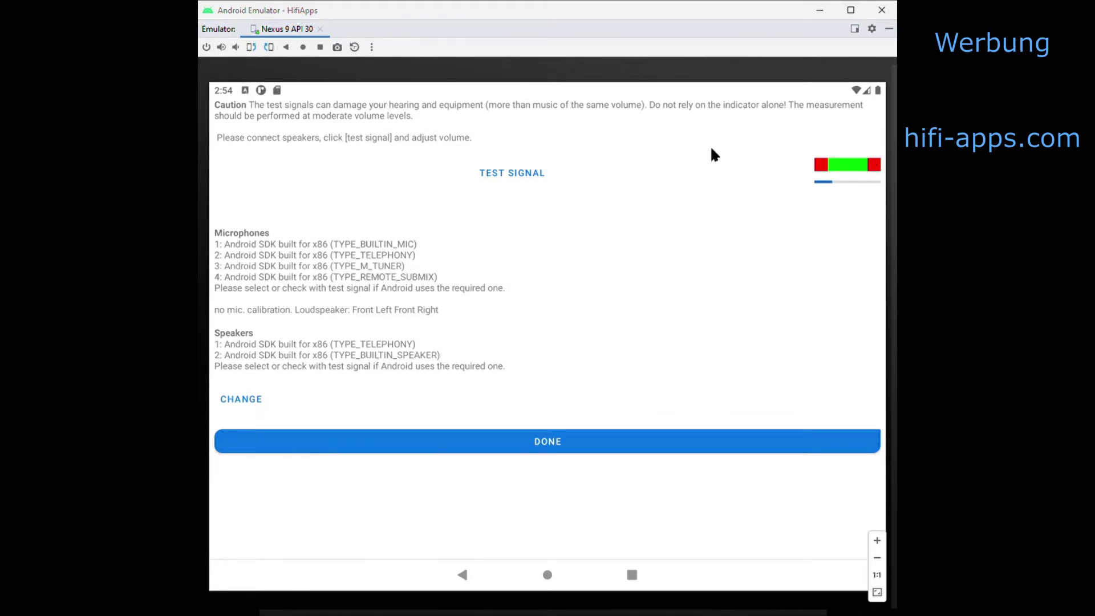
pyautogui.click(512, 172)
# - Stop the test tone and open the mic and speaker settings, checking the calibration details
pyautogui.click(512, 172)
pyautogui.click(255, 398)
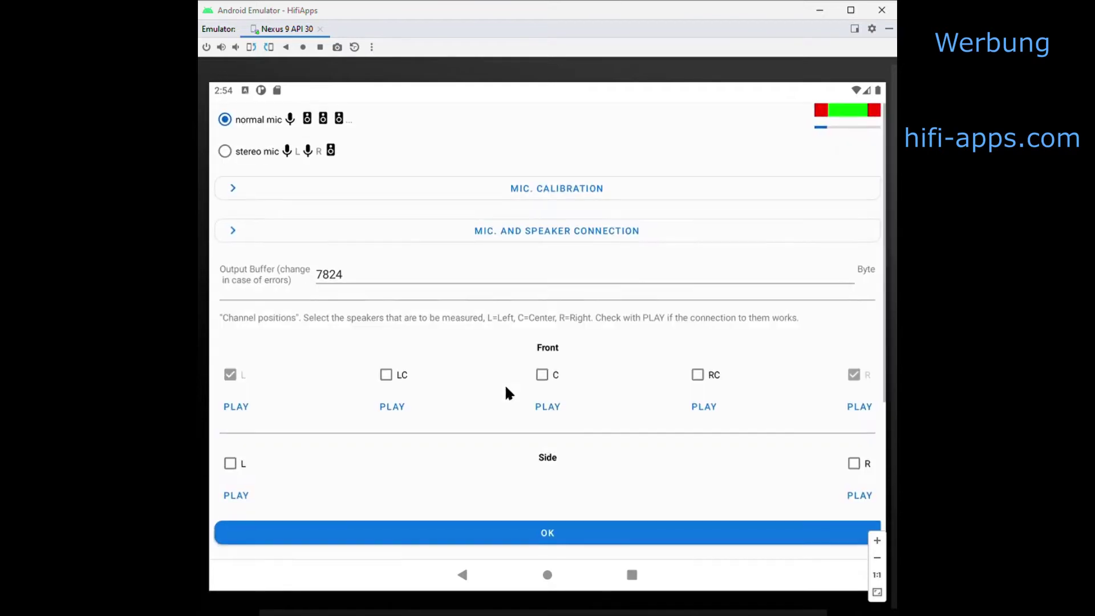
pyautogui.click(526, 187)
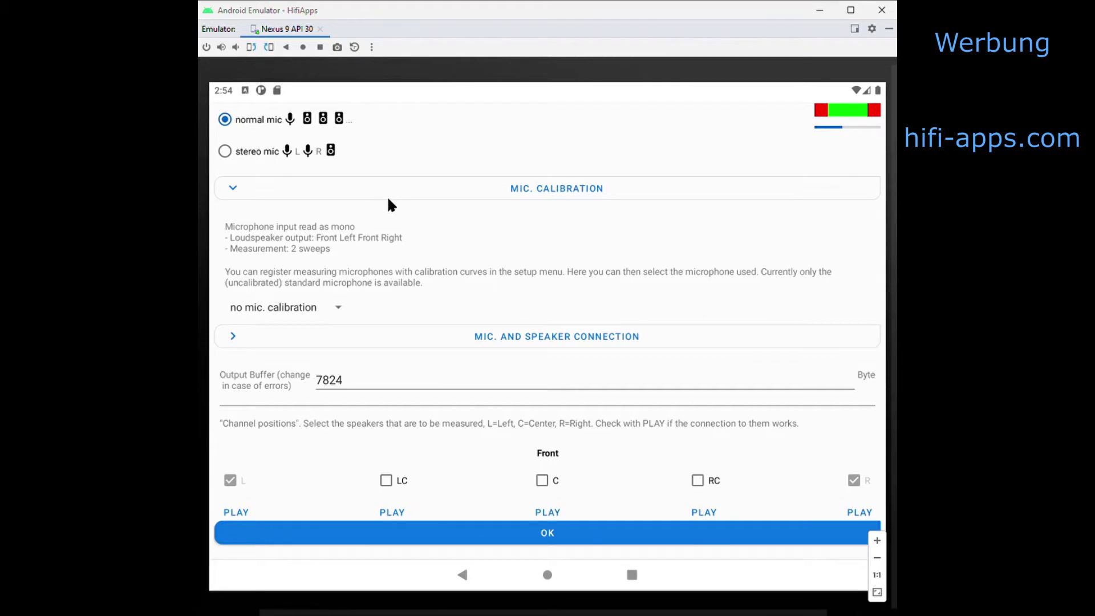
pyautogui.click(404, 190)
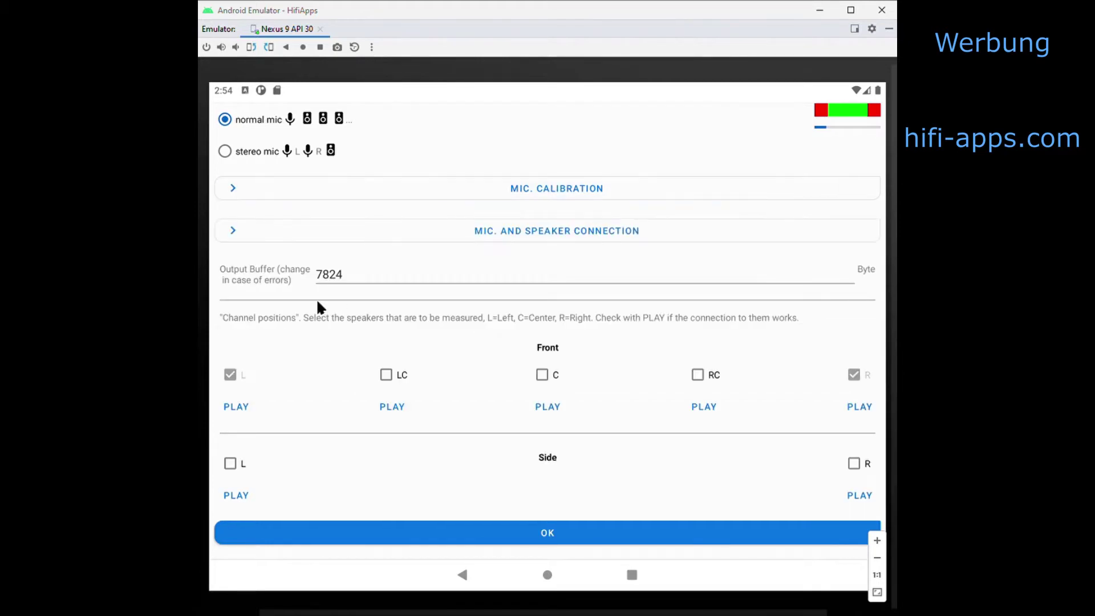
# - Test-play the front left channel and confirm only front L and R are checked
pyautogui.click(293, 234)
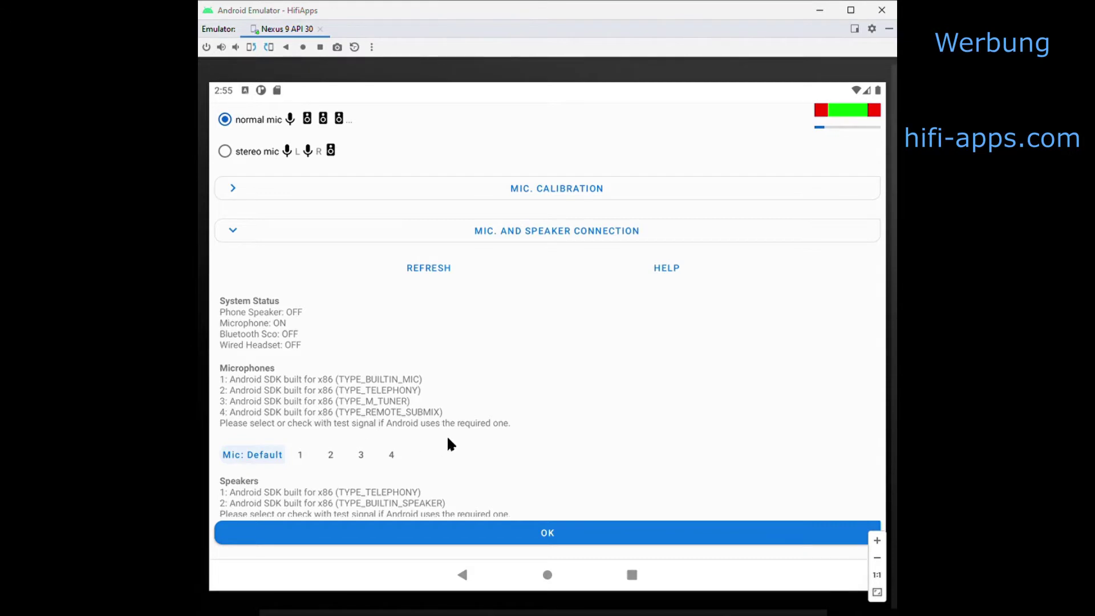
pyautogui.scroll(-5, 448, 444)
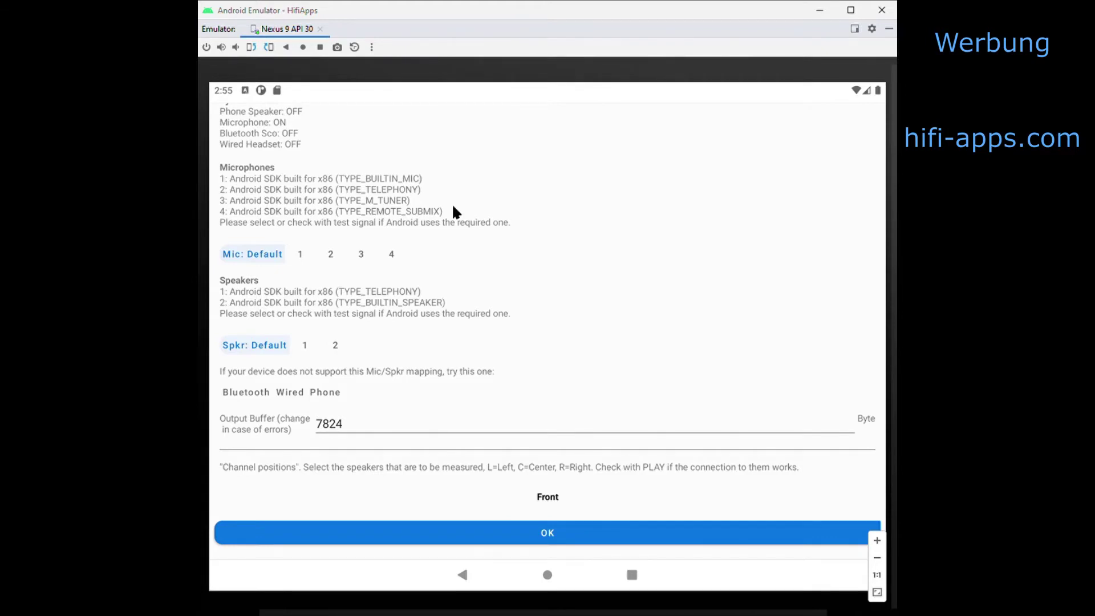
pyautogui.scroll(-2, 512, 321)
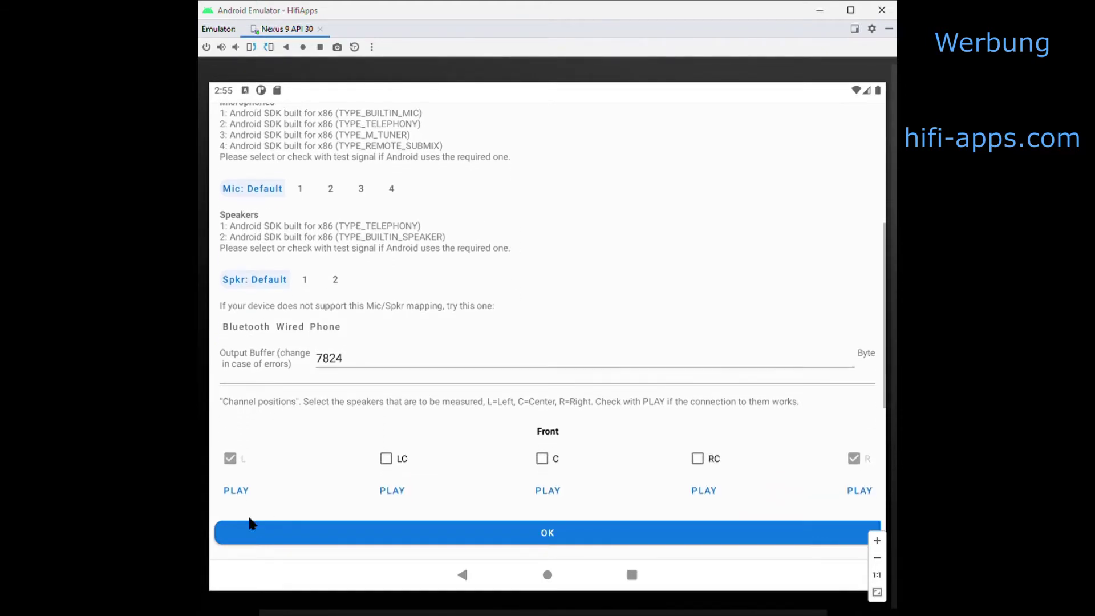
pyautogui.click(239, 492)
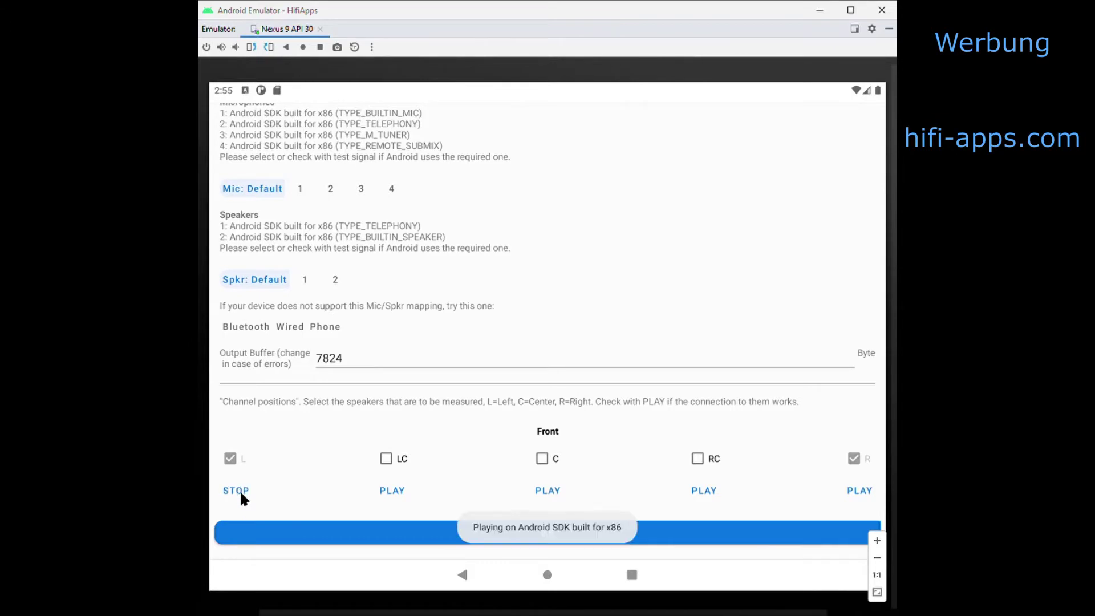
pyautogui.click(240, 489)
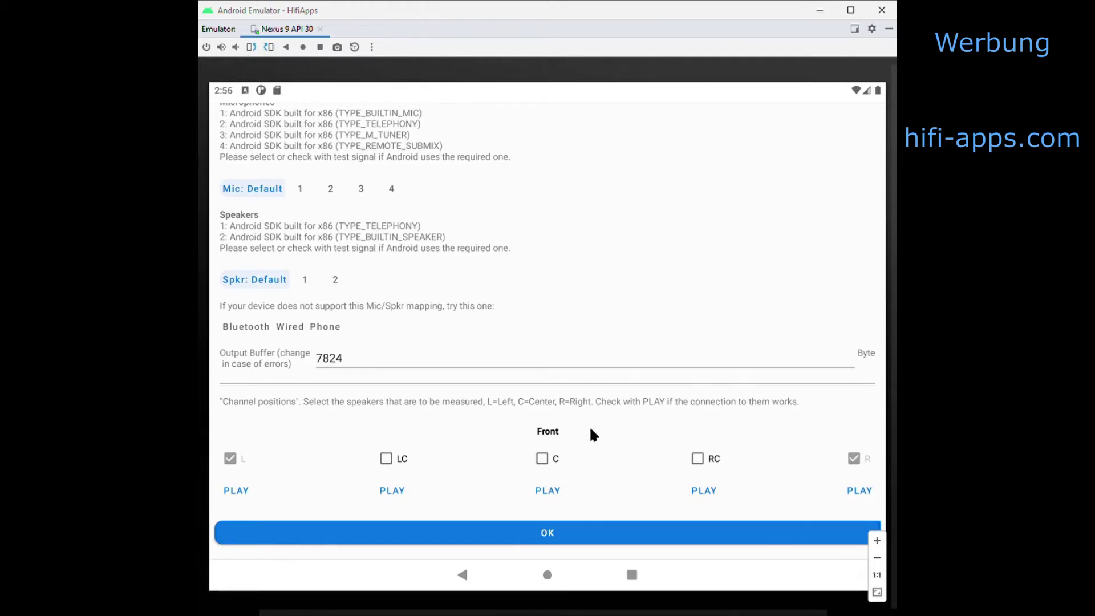
pyautogui.moveTo(606, 433); pyautogui.dragTo(608, 224)
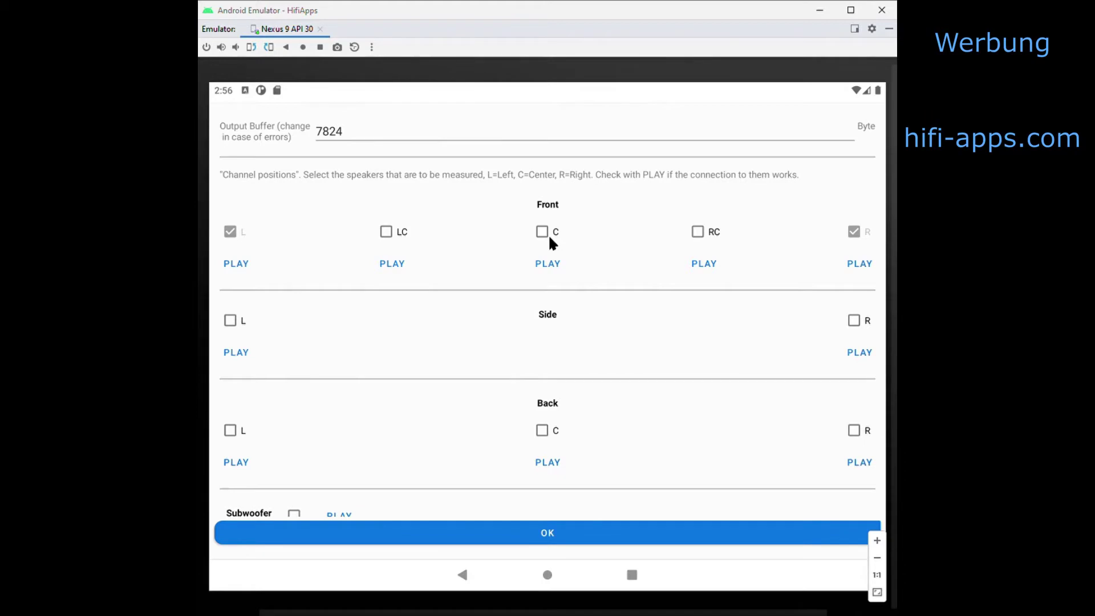
# - Confirm the channel settings, finish the level check, and run the first sweep measurement
pyautogui.click(528, 535)
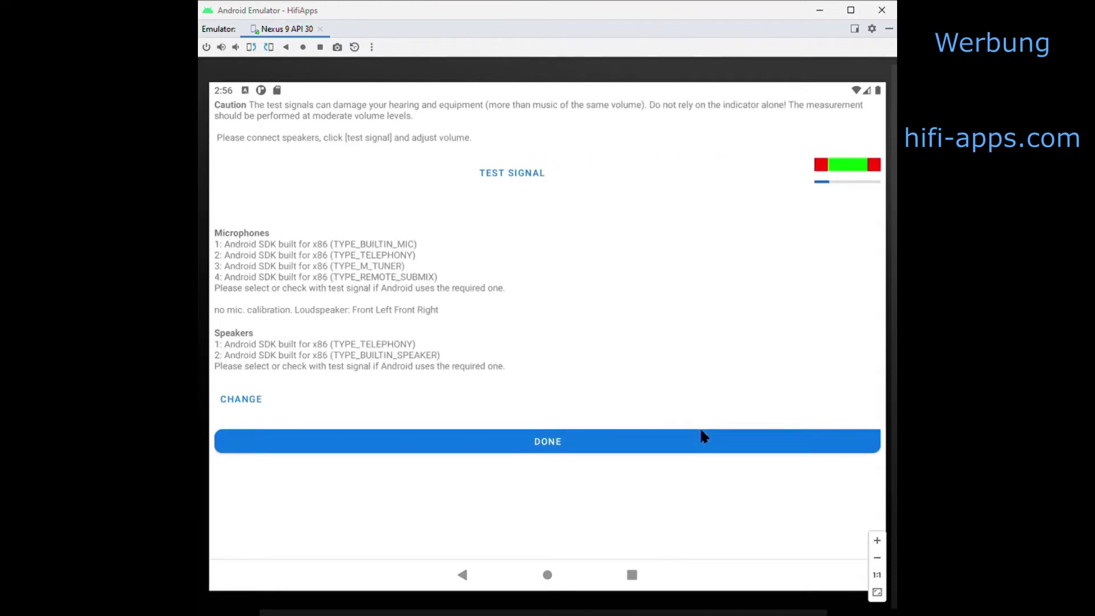
pyautogui.click(596, 443)
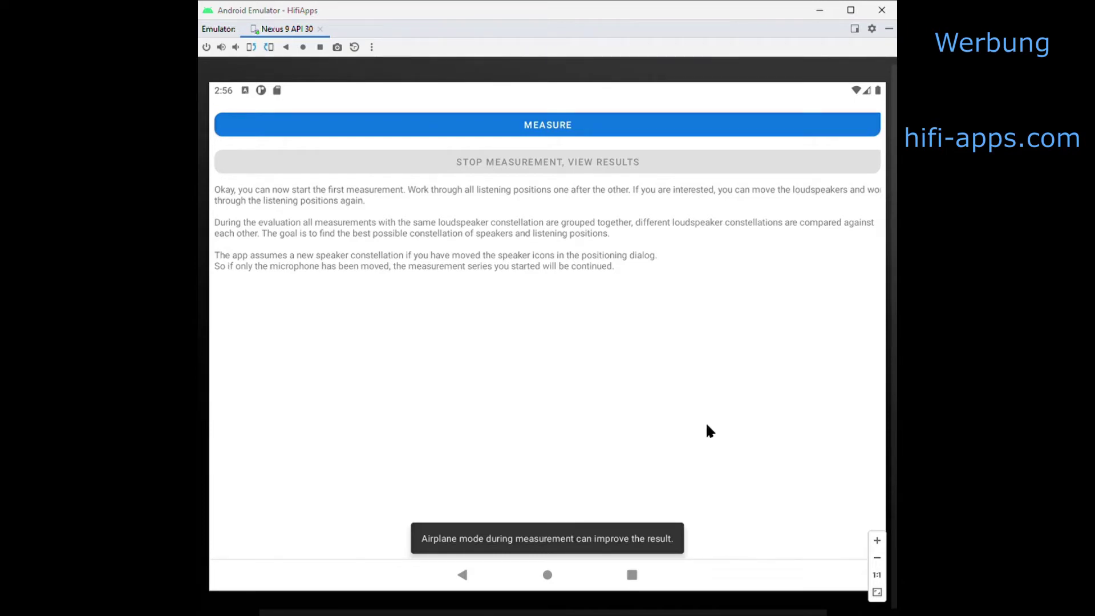
pyautogui.click(616, 127)
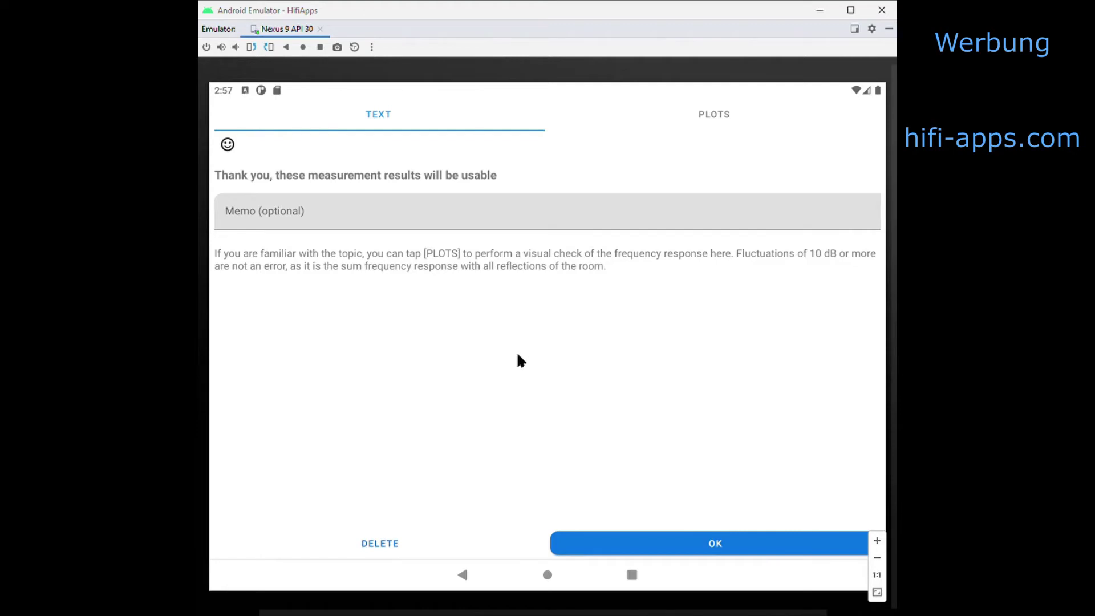
# - Show the first measurement's Sound Pressure Level plot, covering 20 to 20000 Hz
pyautogui.click(709, 118)
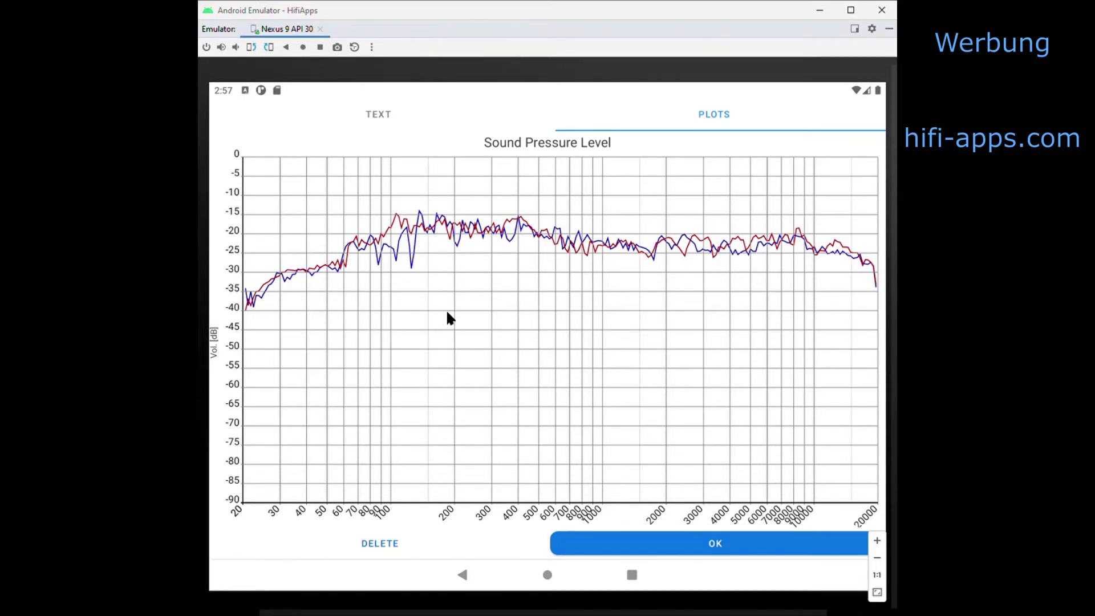
# - Load the last floor plan and place the right speaker and mic 1.24 m and 1.07 m apart
pyautogui.click(635, 550)
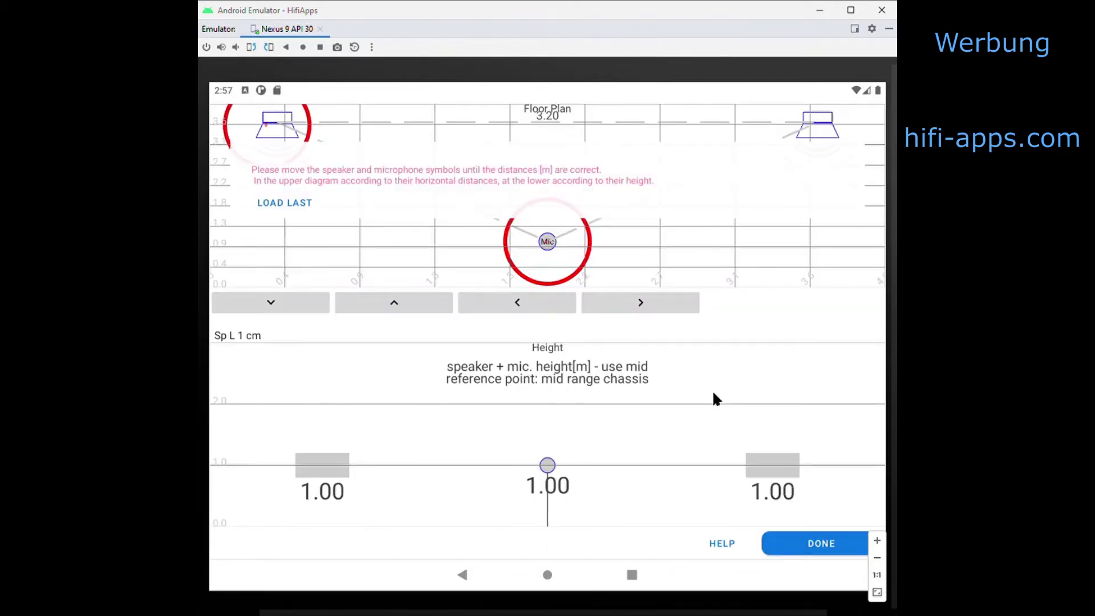
pyautogui.click(294, 203)
pyautogui.moveTo(533, 197); pyautogui.dragTo(486, 217)
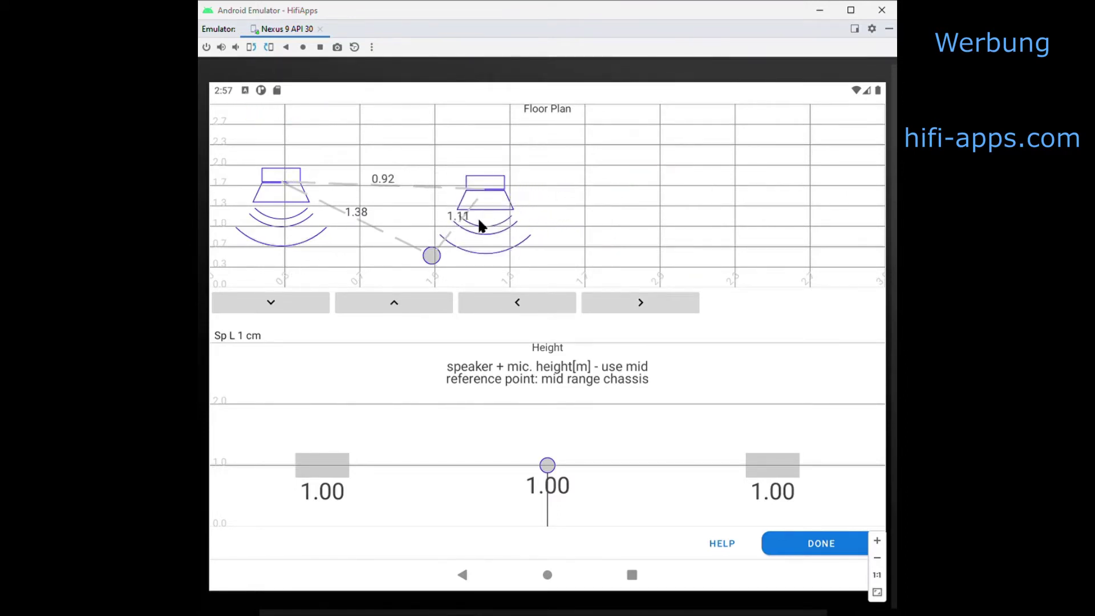
pyautogui.moveTo(430, 258)
pyautogui.mouseDown()
pyautogui.moveTo(362, 251)
pyautogui.moveTo(400, 253)
pyautogui.mouseUp()
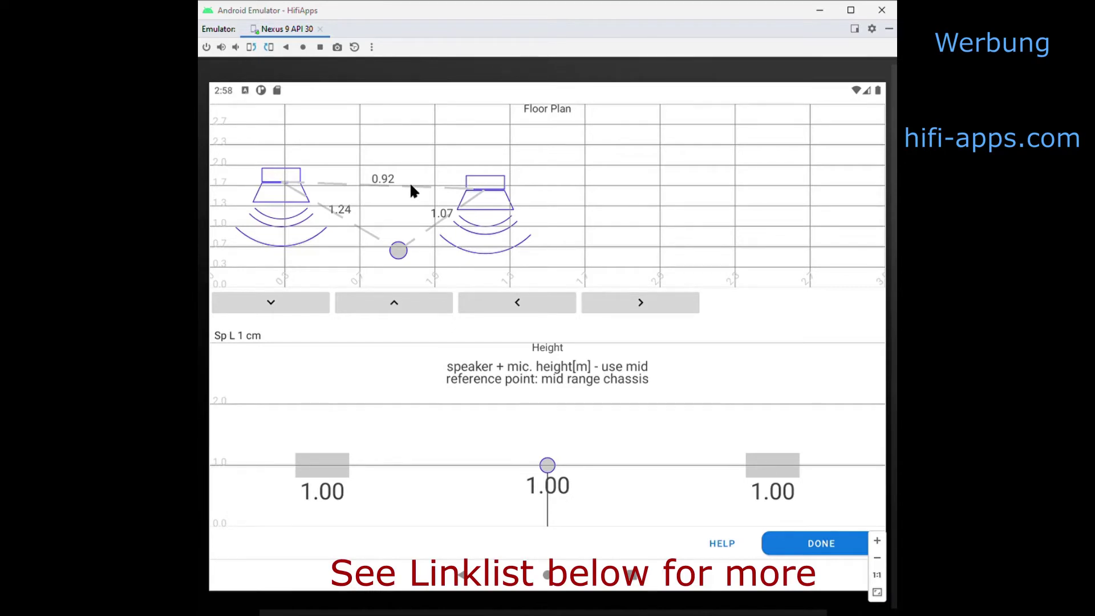
pyautogui.click(822, 545)
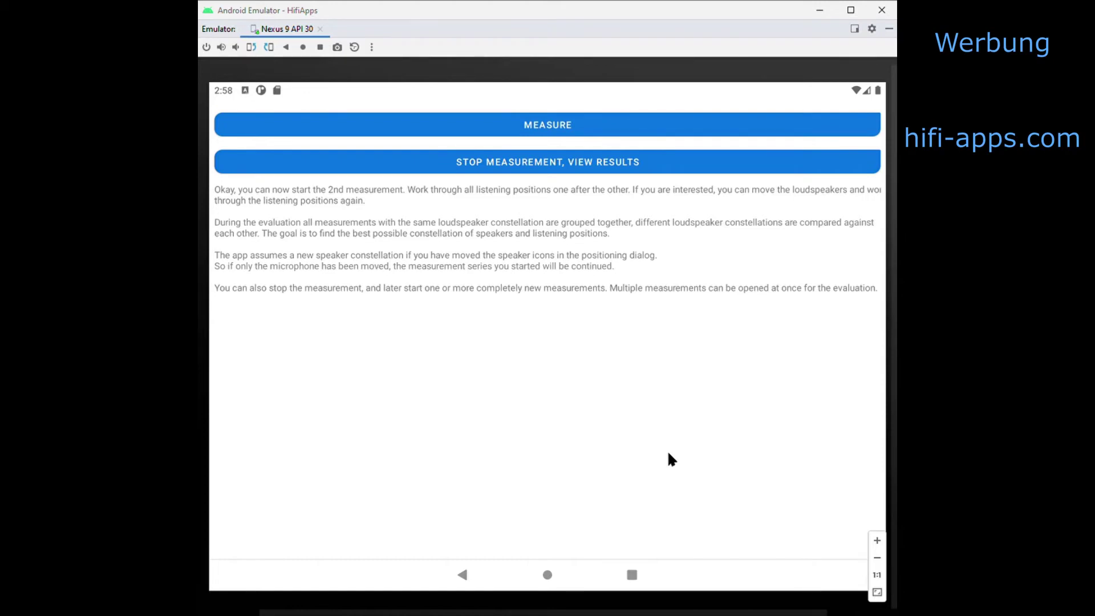
# - Record the second sweep, then move the mic right to distances of 0.92, 1.47 and 1.05 m
pyautogui.click(555, 131)
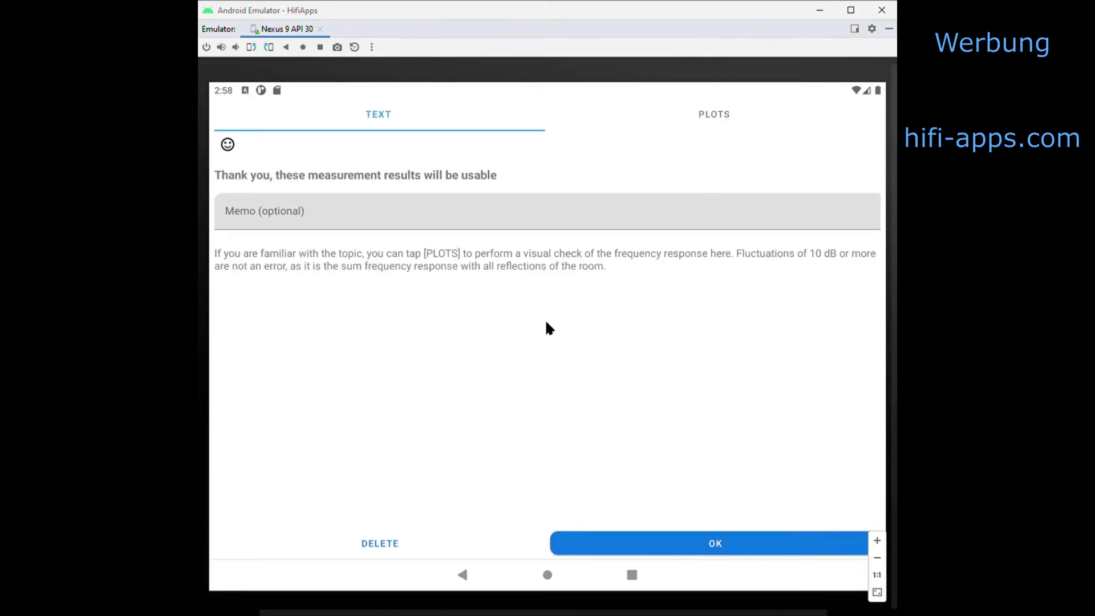
pyautogui.click(612, 546)
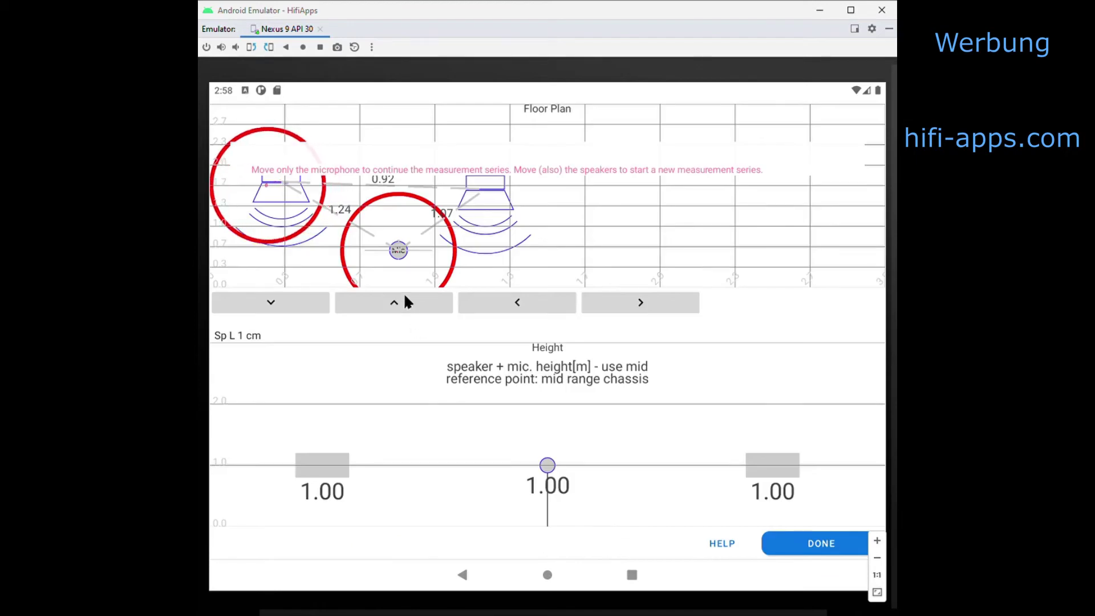
pyautogui.moveTo(398, 255); pyautogui.dragTo(482, 259)
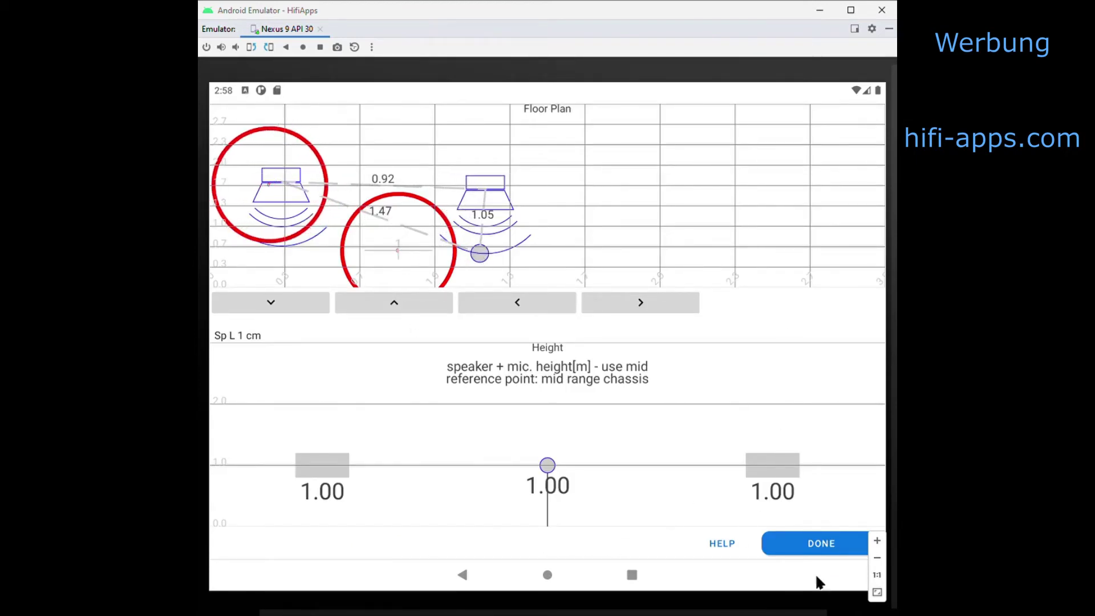
pyautogui.click(825, 547)
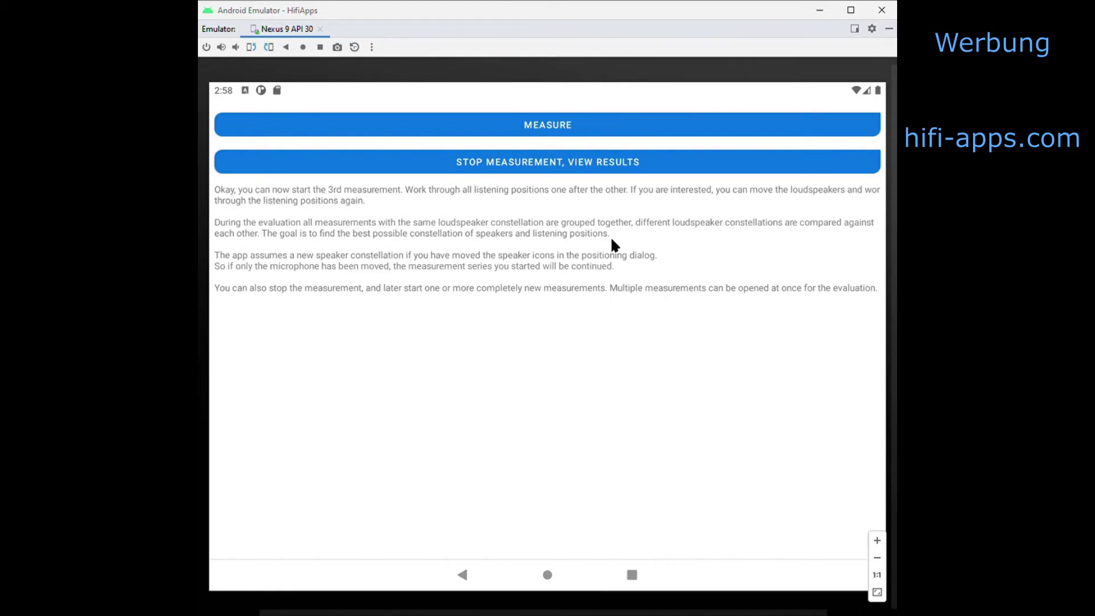
# - Run the third sweep measurement until it is rated usable
pyautogui.click(601, 129)
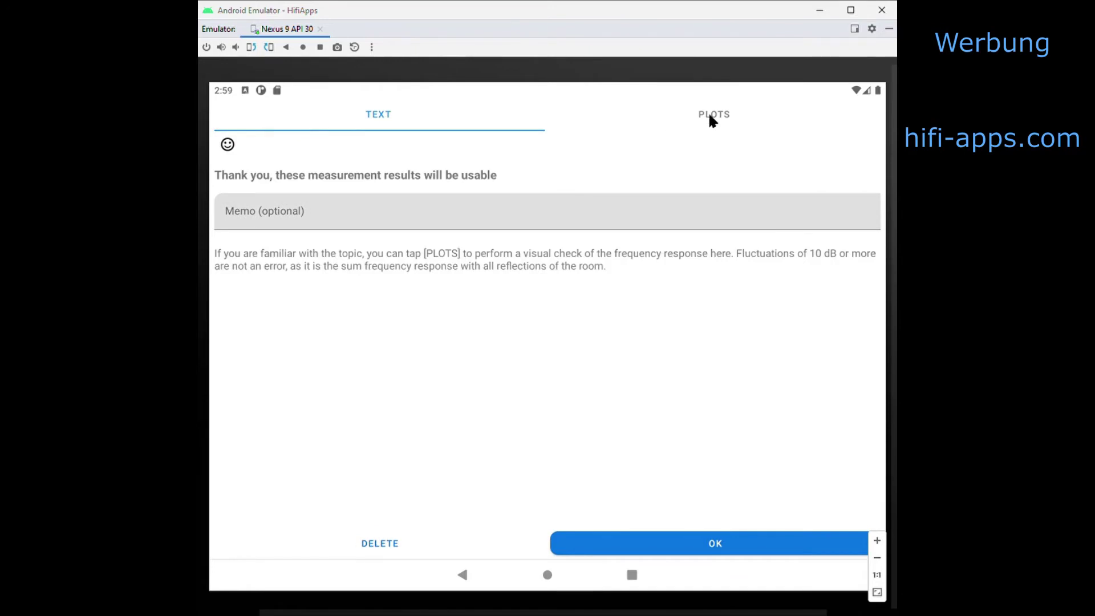
# - Accept the third result and shift the left speaker and mic to 1.29 m and 1.22 m
pyautogui.click(667, 545)
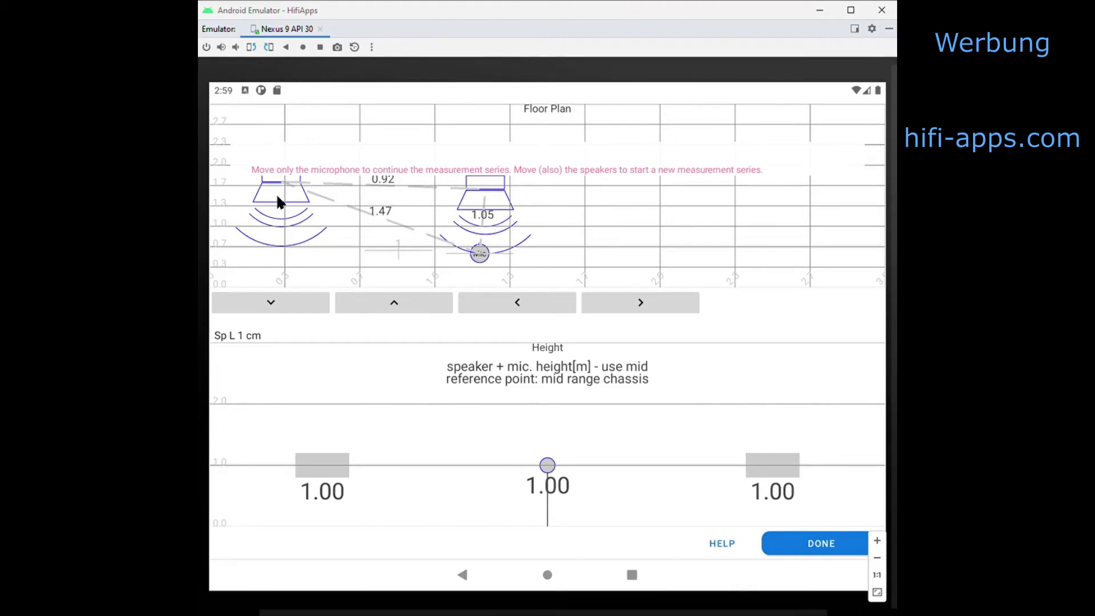
pyautogui.moveTo(278, 196); pyautogui.dragTo(282, 188)
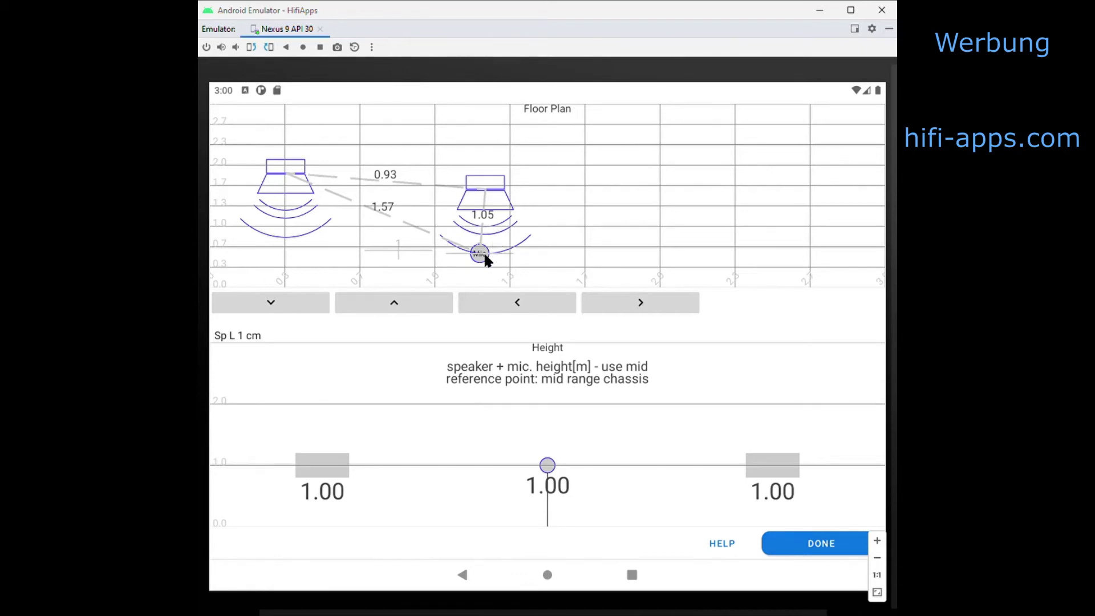
pyautogui.moveTo(477, 258); pyautogui.dragTo(323, 253)
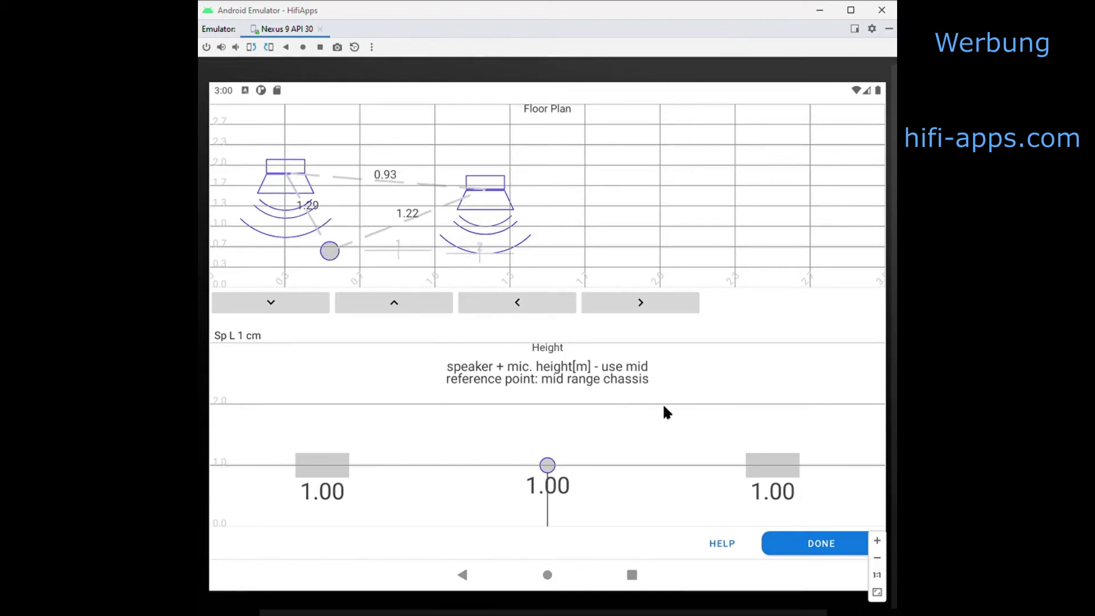
# - Record and accept the 4th sweep measurement at the new mic position
pyautogui.click(834, 542)
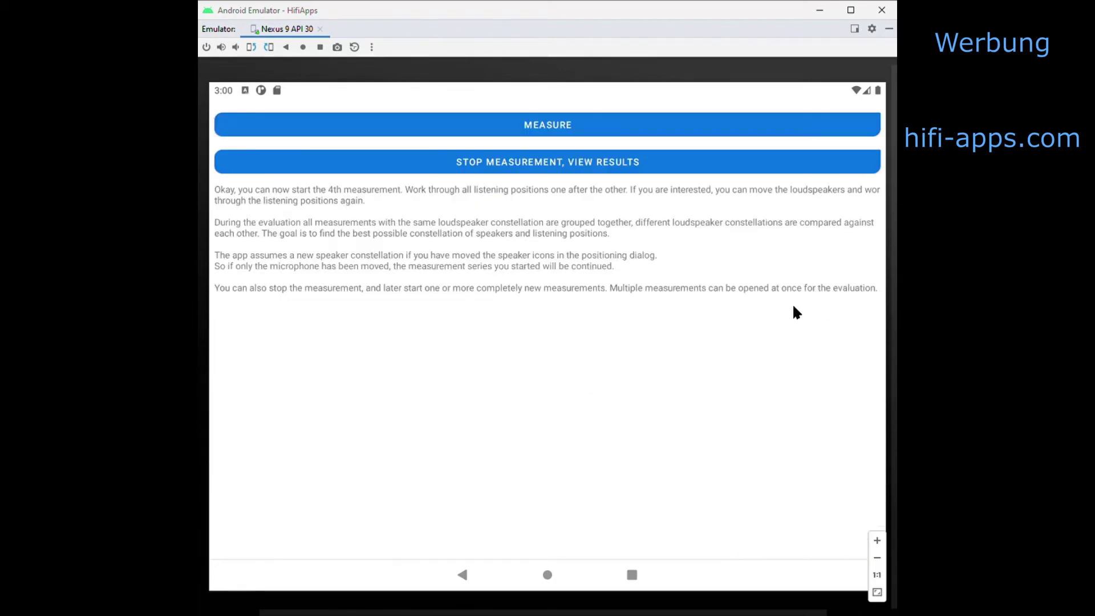
pyautogui.click(572, 128)
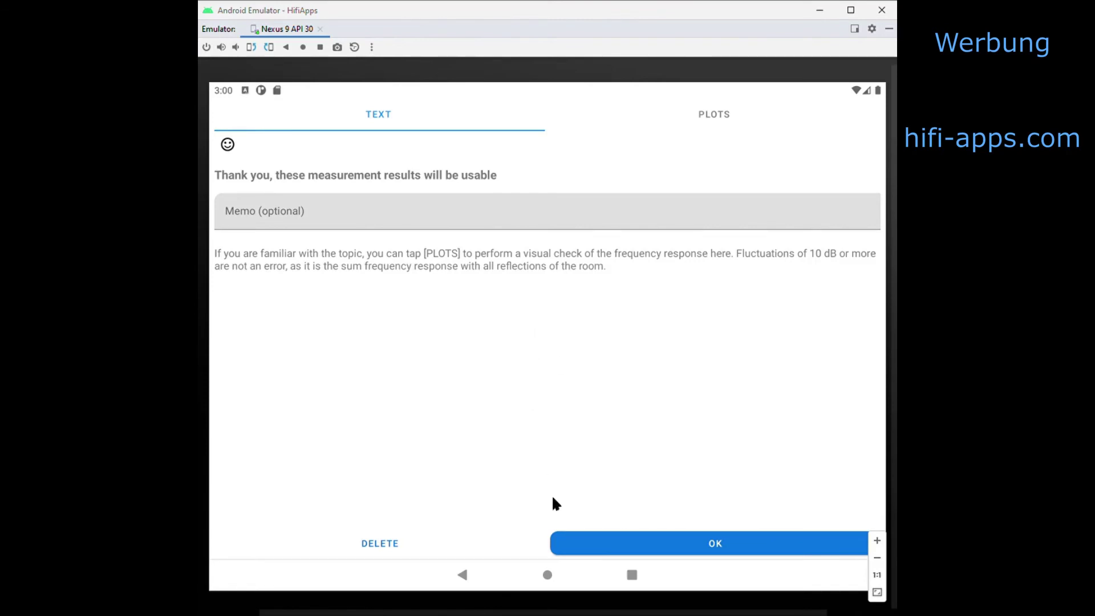
pyautogui.click(648, 547)
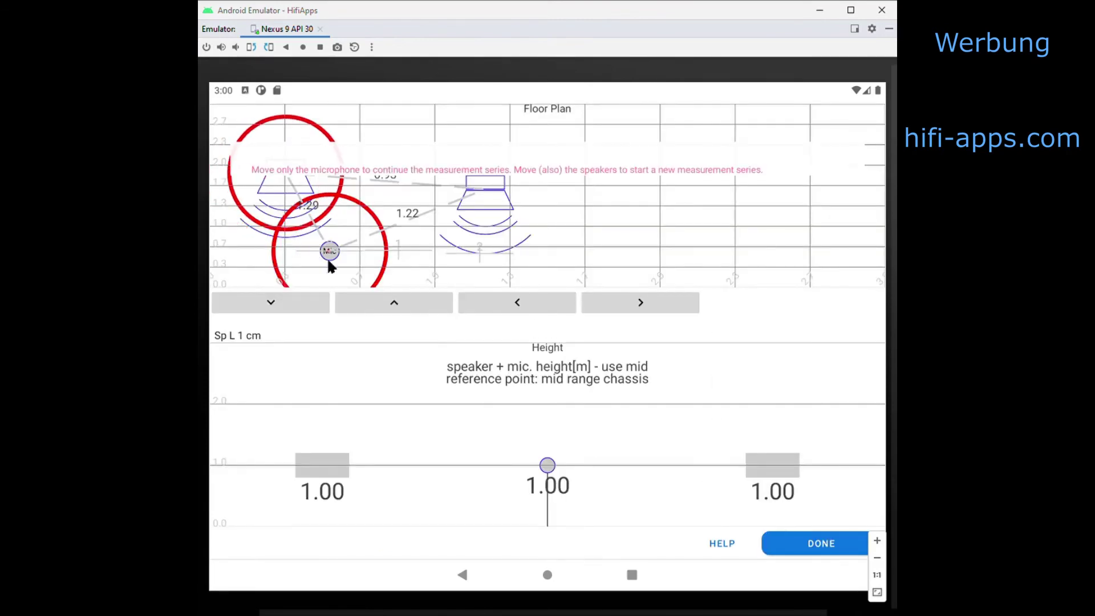
# - Move the mic to another listening spot, then end the series and view the 1a/1b evaluation
pyautogui.moveTo(325, 251); pyautogui.dragTo(394, 269)
pyautogui.click(832, 543)
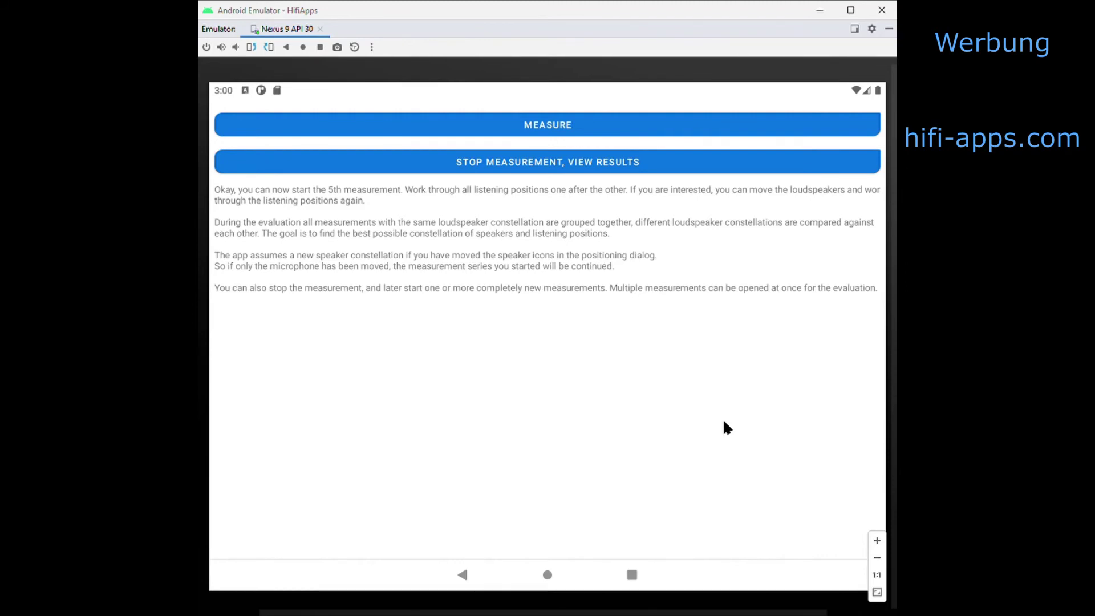
pyautogui.click(532, 163)
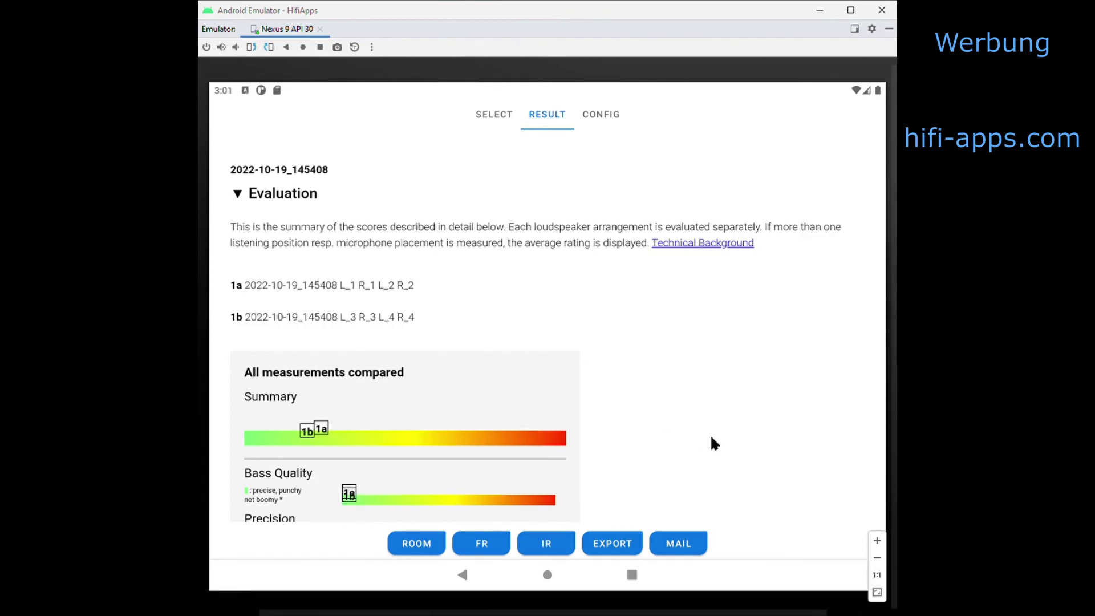
# - Scroll the RESULT page up to reveal all score bars comparing arrangements 1a and 1b
pyautogui.moveTo(711, 434); pyautogui.dragTo(714, 303)
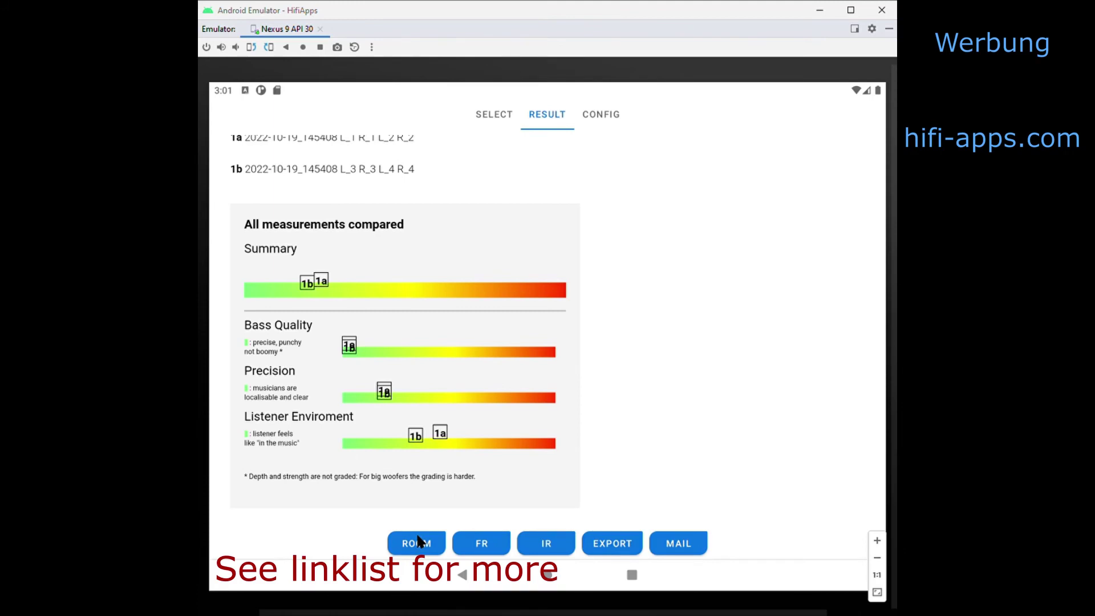
# - View the full frequency response (FR) graph without its settings overlay, then close it
pyautogui.click(491, 546)
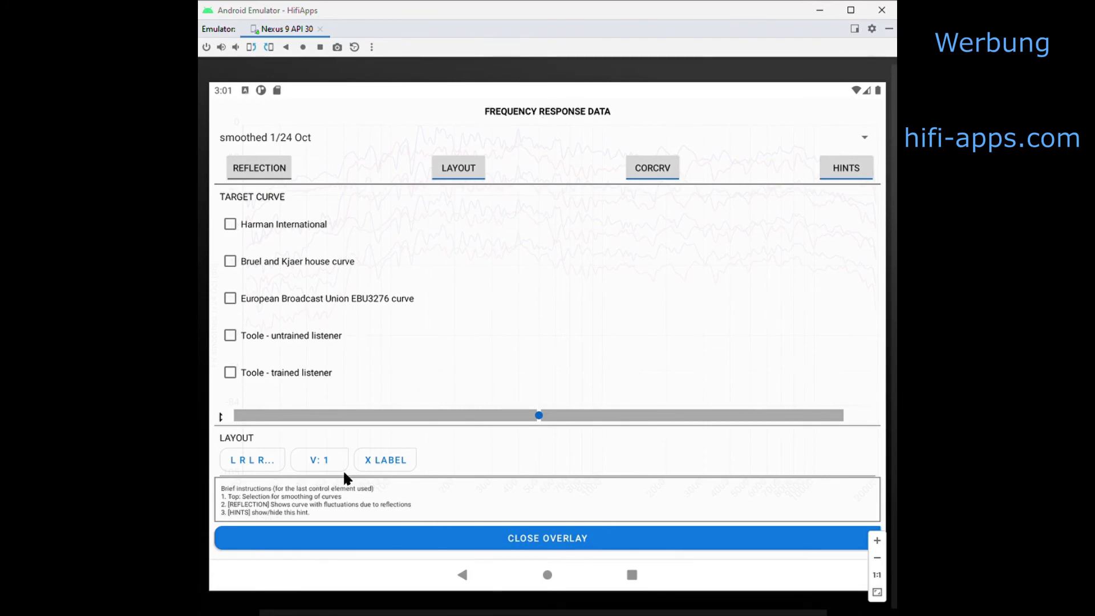
pyautogui.click(440, 538)
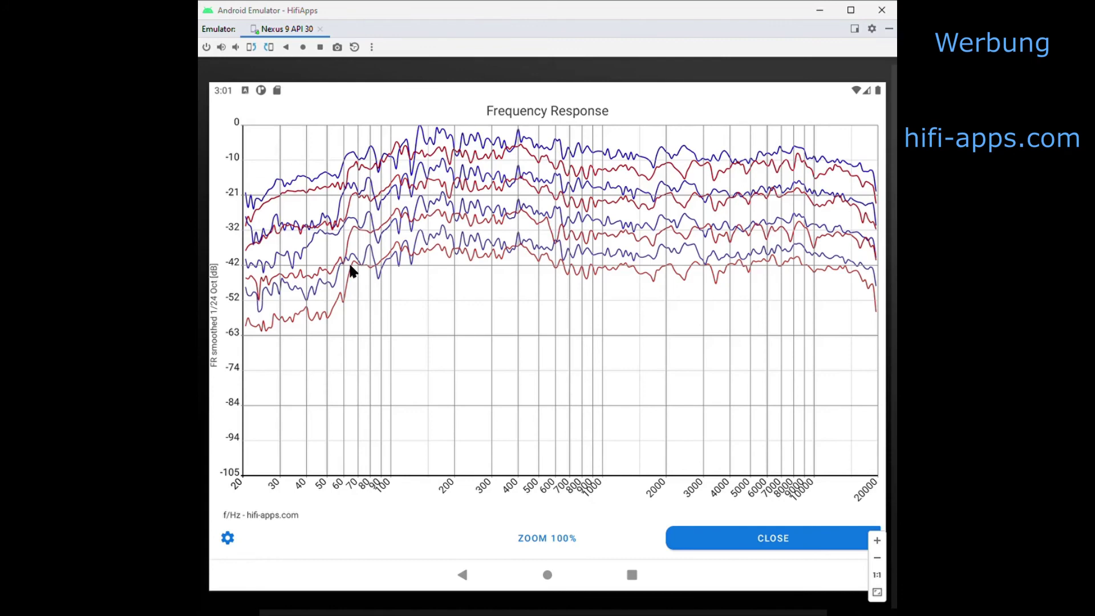
pyautogui.click(795, 551)
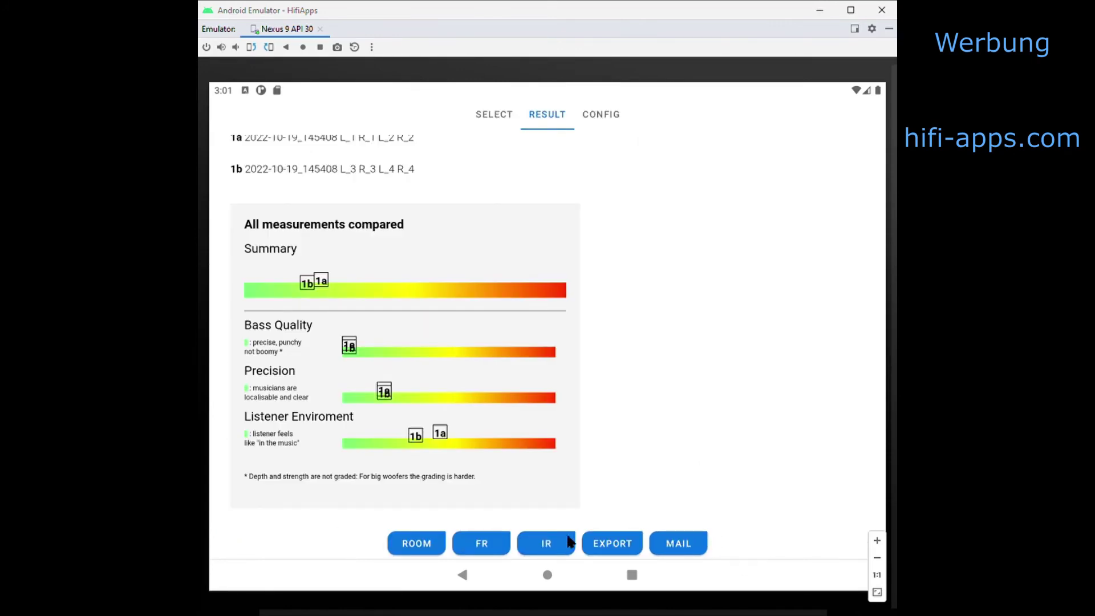
# - Review the full impulse response (IR) graph, close it, and show the 100 Hz room SPL map
pyautogui.click(561, 547)
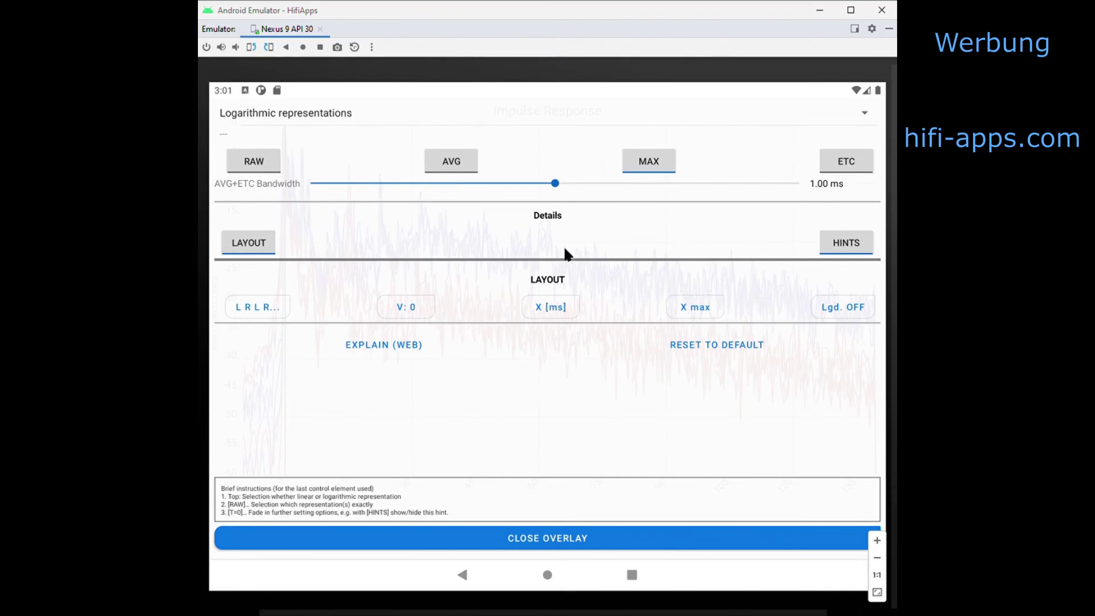
pyautogui.click(708, 535)
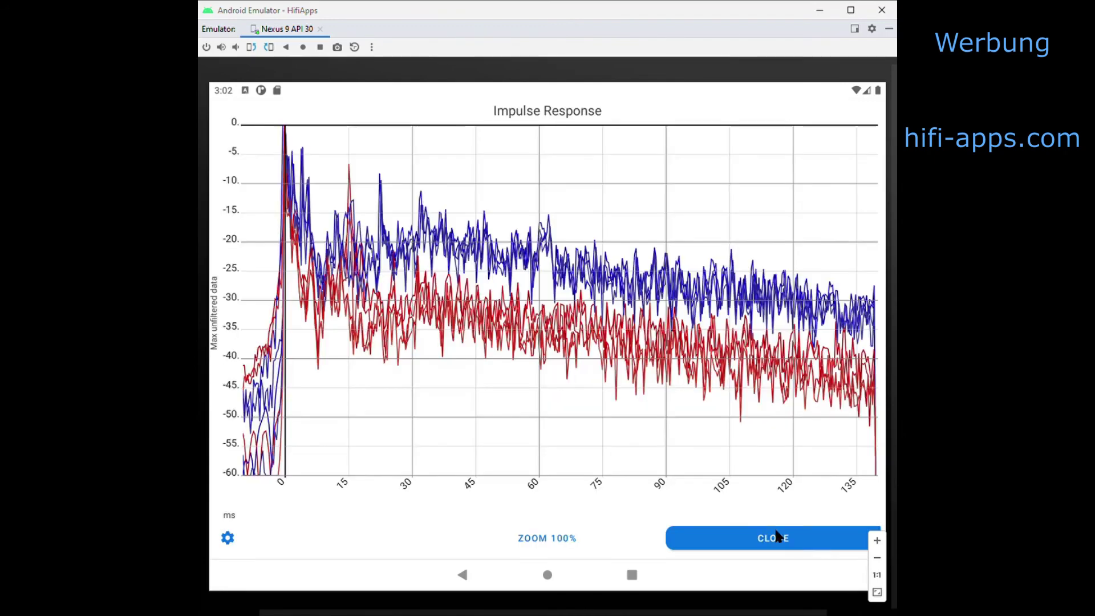
pyautogui.click(786, 540)
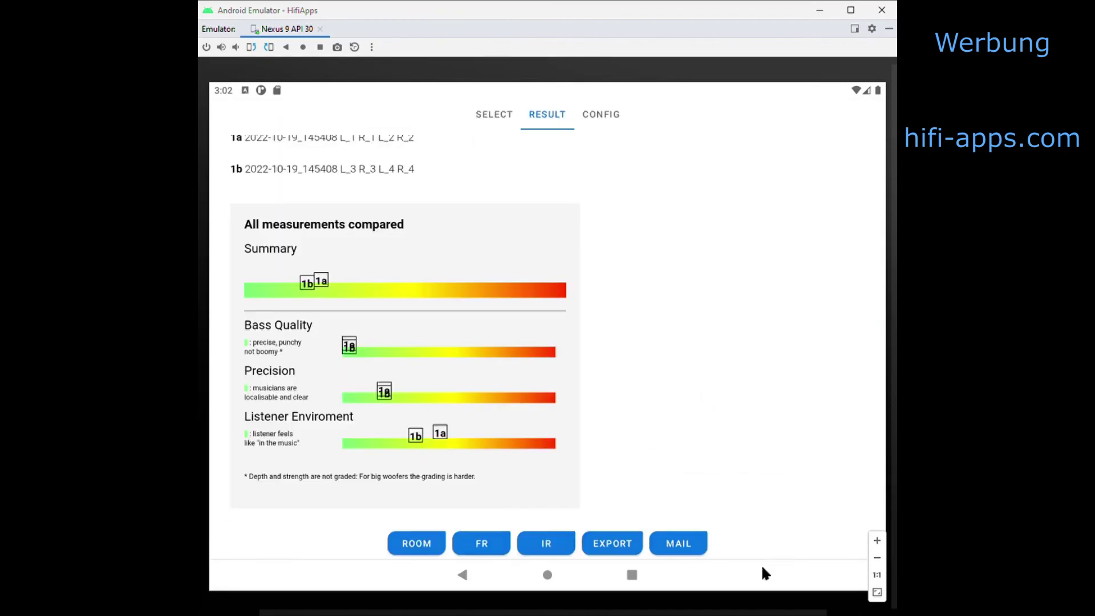
pyautogui.click(423, 544)
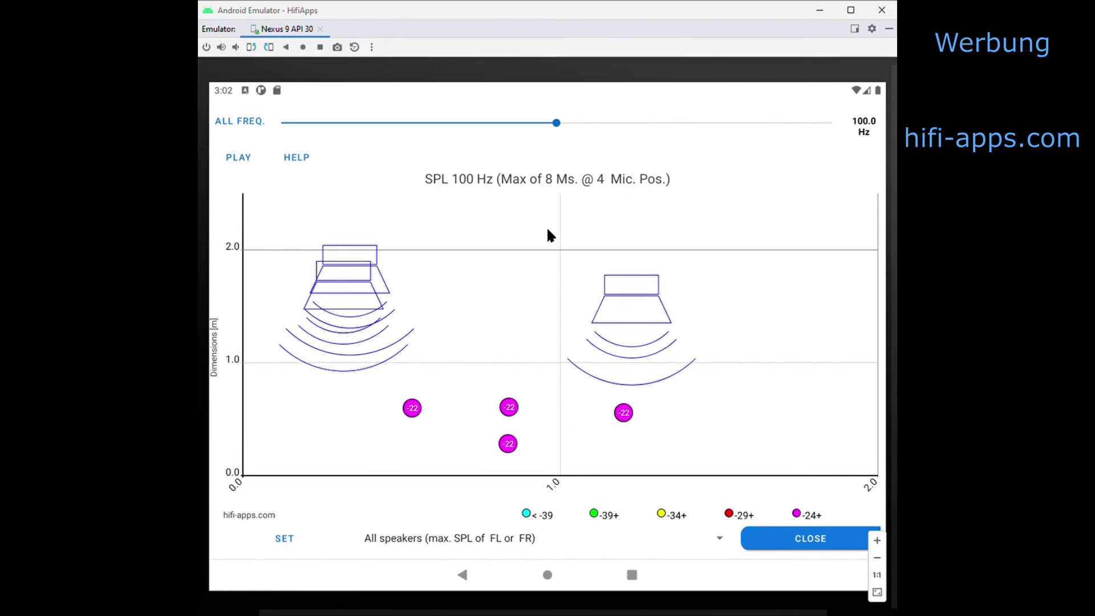
# - Switch the SPL map to ROOM MODES and step from 46 Hz to the 59 Hz mode
pyautogui.click(240, 122)
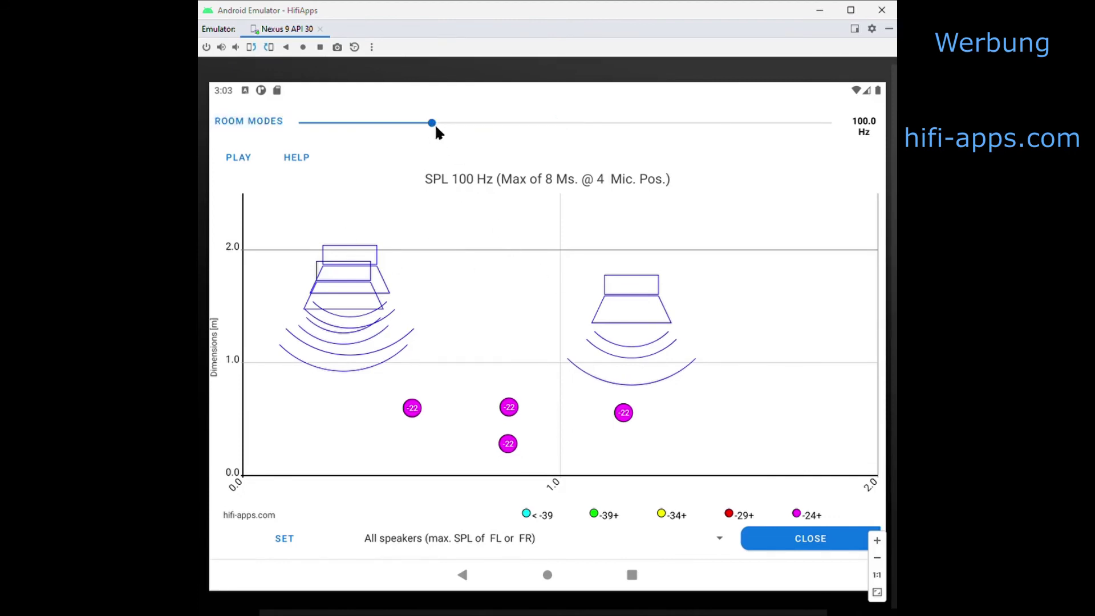
pyautogui.moveTo(436, 126); pyautogui.dragTo(346, 121)
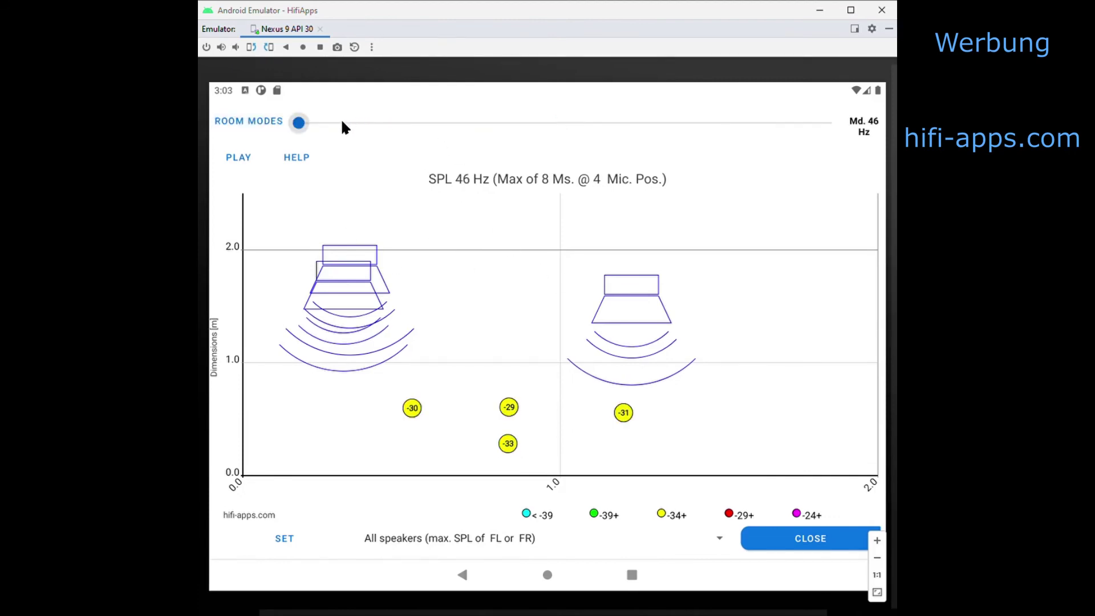
pyautogui.click(368, 123)
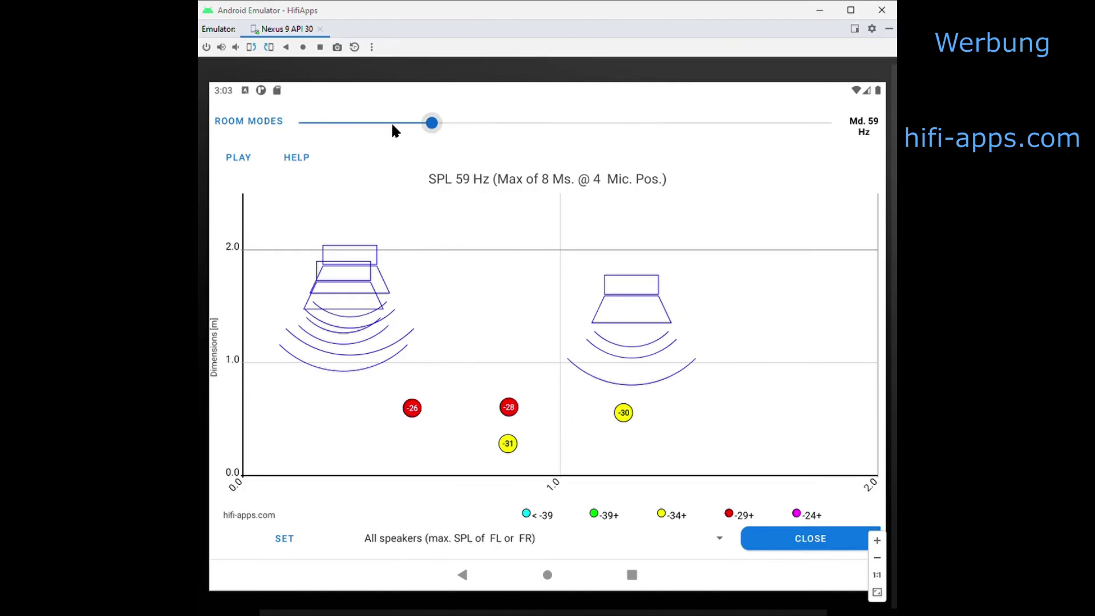